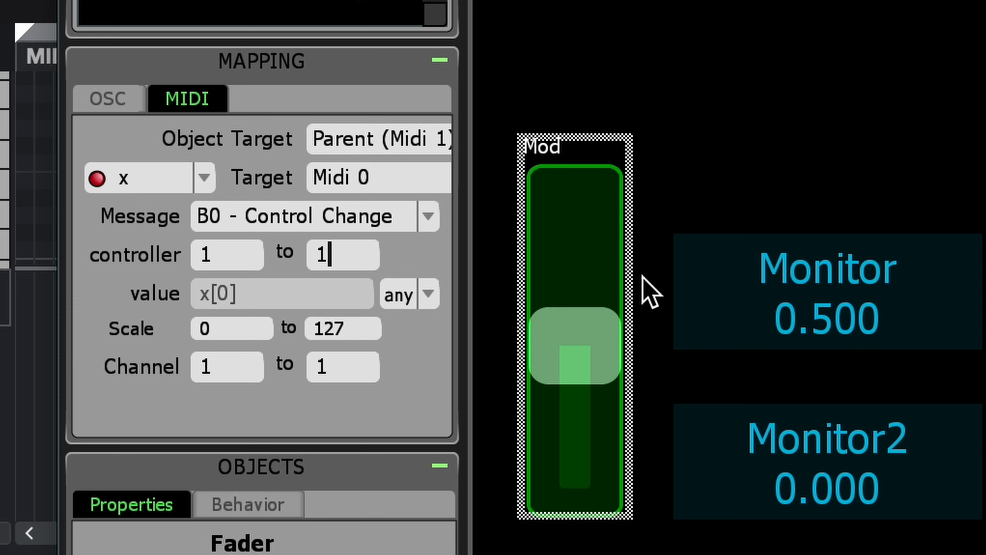
Select the Mod fader and turn on its value display with the expression x.
click(586, 338)
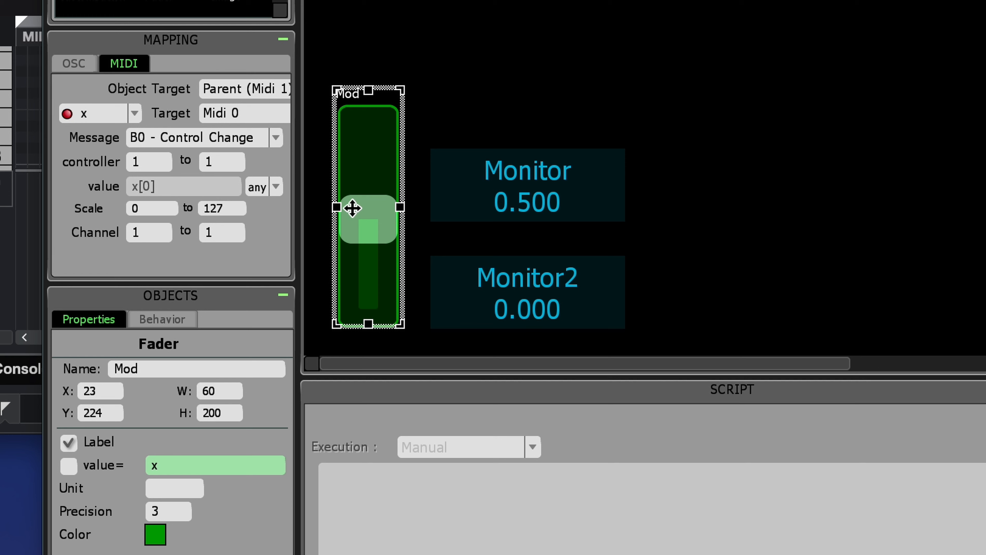
click(528, 167)
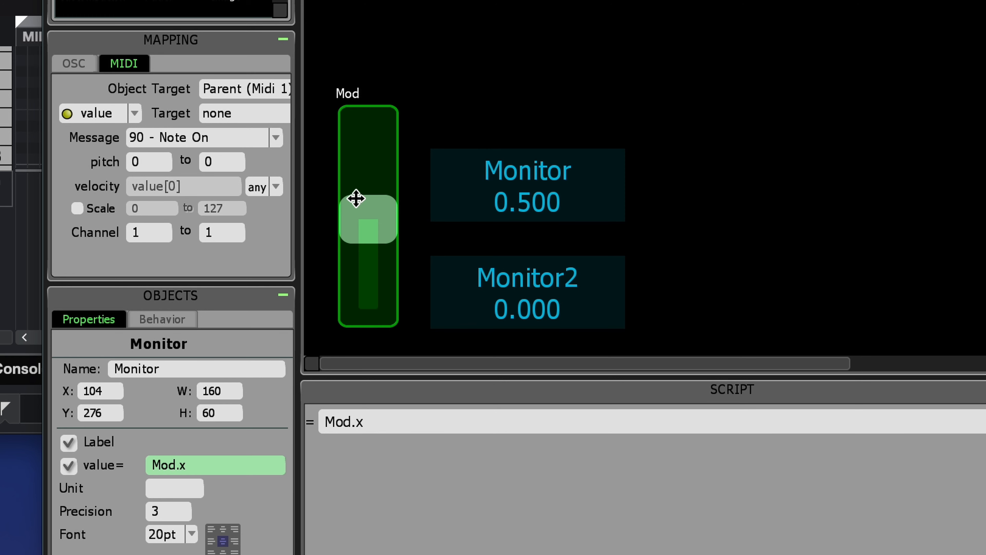
mouse_move(356, 198)
mouse_down()
mouse_move(361, 265)
mouse_move(375, 132)
mouse_move(370, 203)
mouse_up()
click(372, 209)
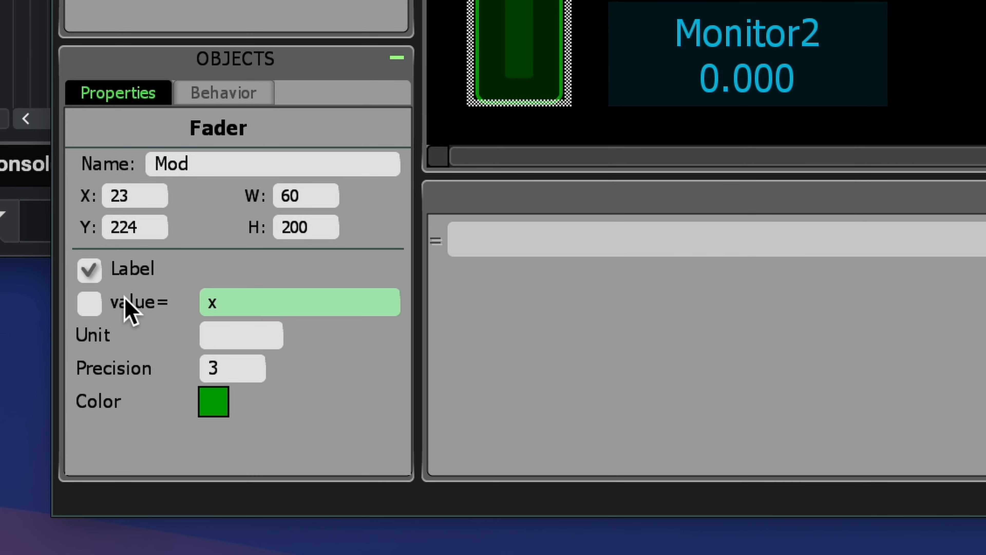
click(92, 305)
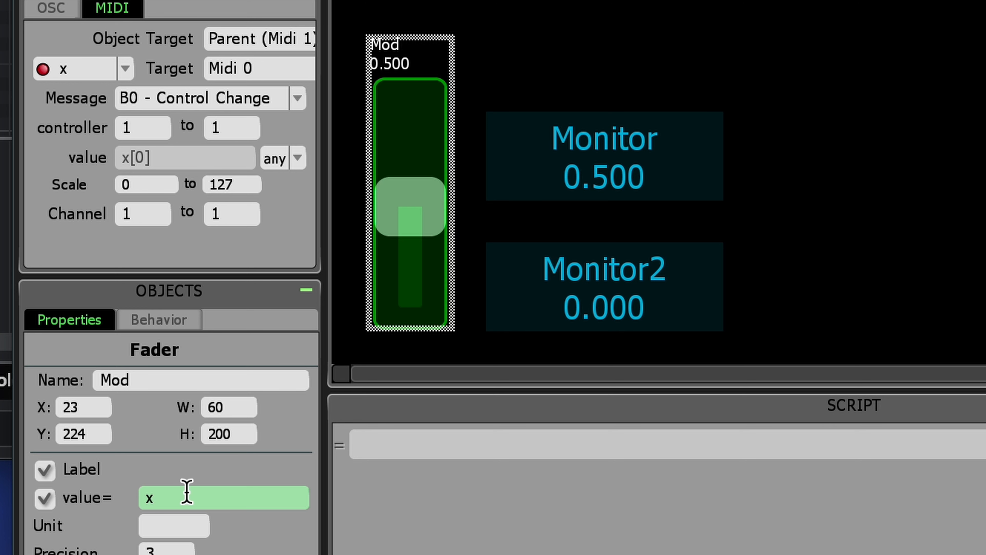
click(227, 497)
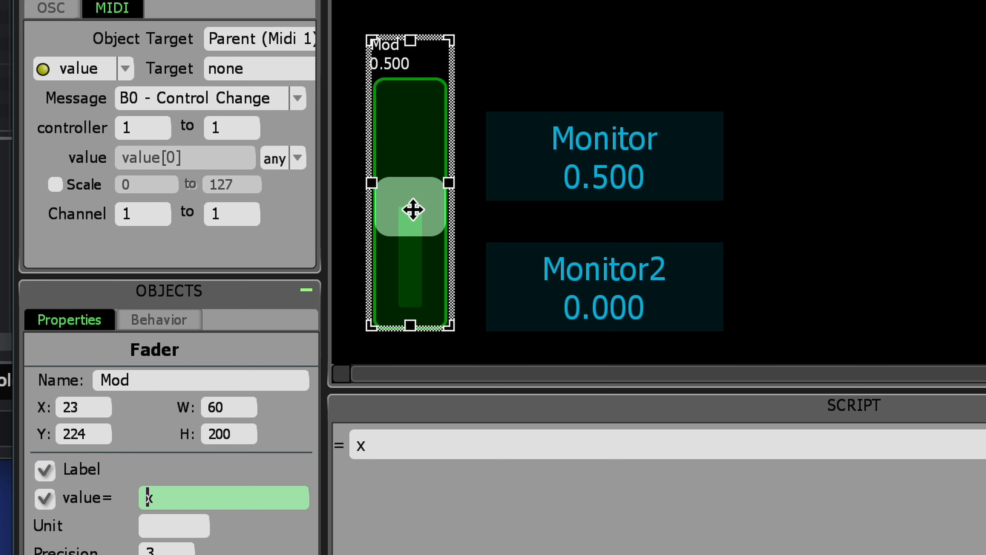
Try moving the Mod fader, and draw controller values in the lower lane of the DAW's MIDI editor.
drag(414, 209, 417, 101)
key(e)
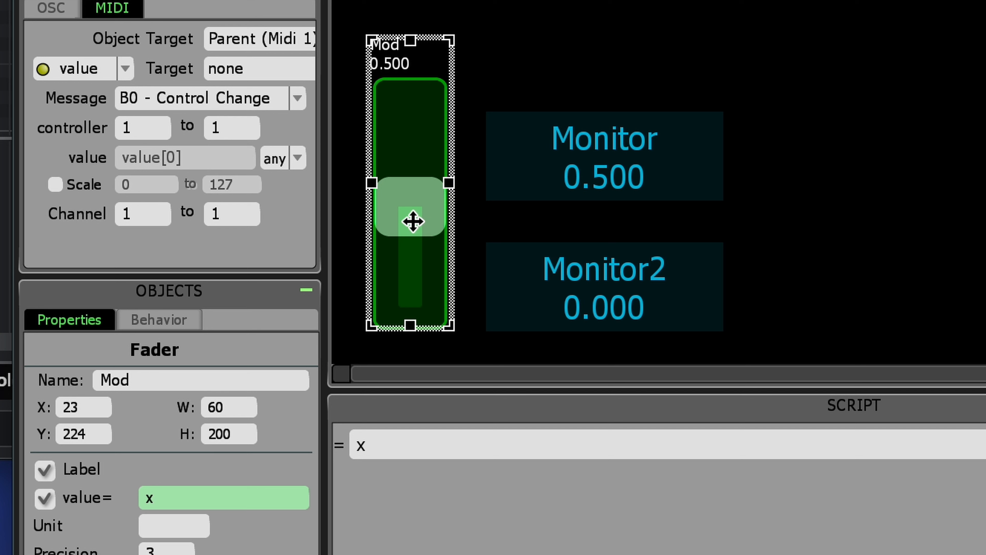
click(4, 272)
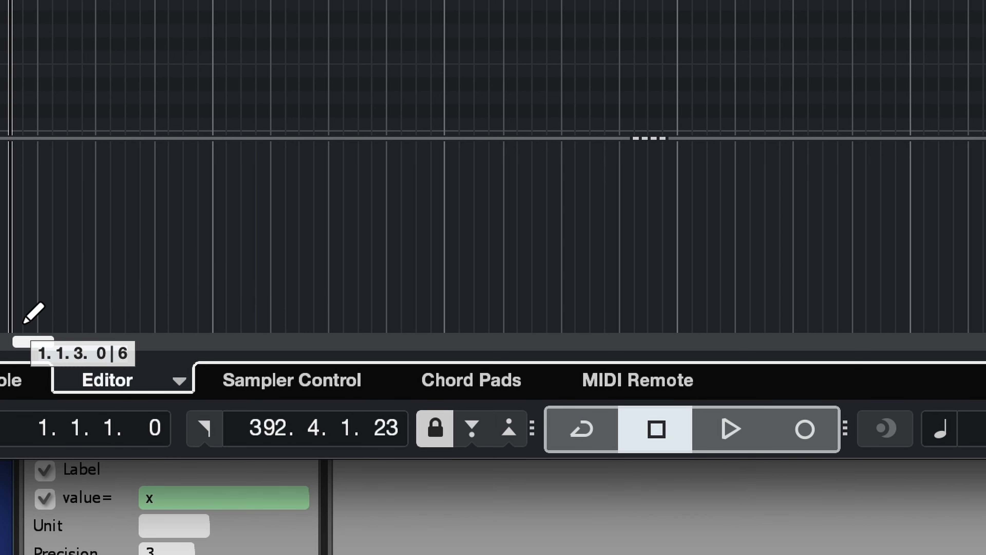
mouse_move(23, 323)
mouse_down()
mouse_move(45, 312)
mouse_move(59, 288)
mouse_move(99, 177)
mouse_move(121, 145)
mouse_move(147, 132)
mouse_move(193, 137)
mouse_move(240, 189)
mouse_move(309, 342)
mouse_move(342, 330)
mouse_move(326, 234)
mouse_up()
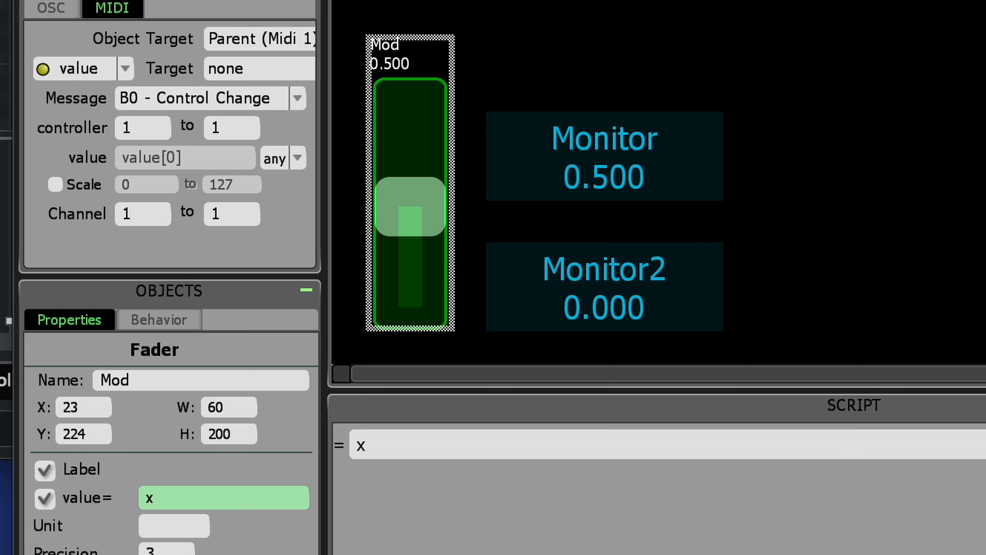
Set the Mod fader's value expression to x * 127.
click(413, 205)
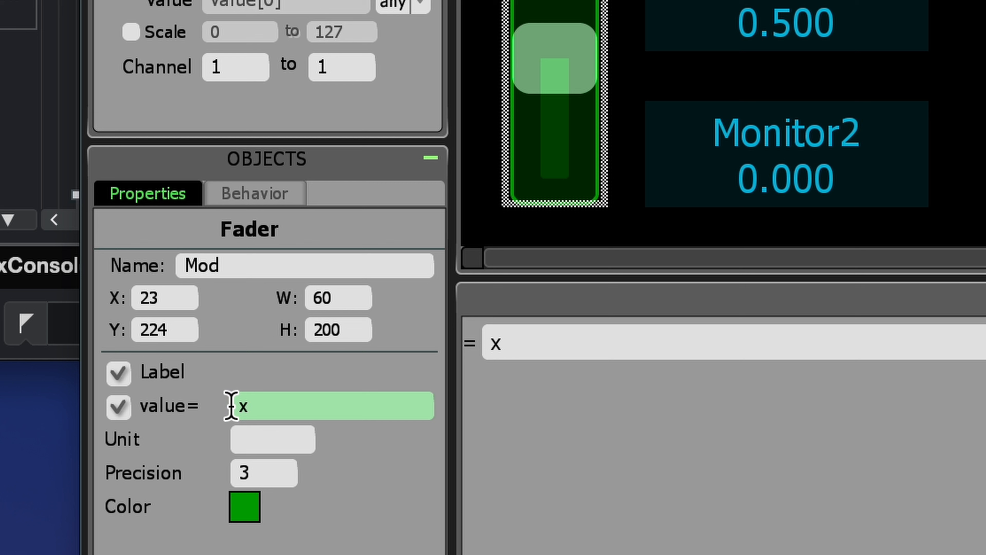
click(290, 403)
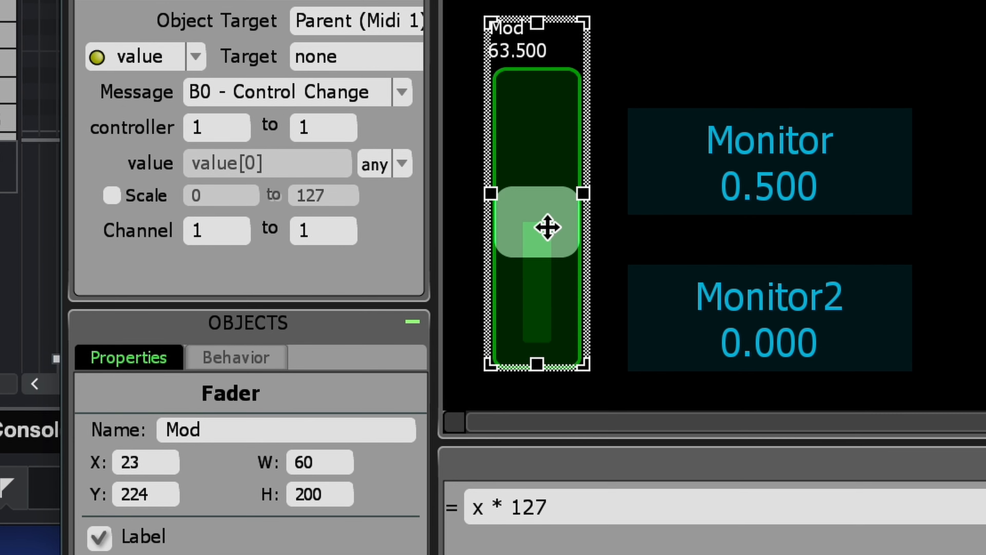
Test the Mod fader outside edit mode by moving it between its lowest and highest positions, checking the scaled value display.
key(e)
drag(565, 63, 571, 83)
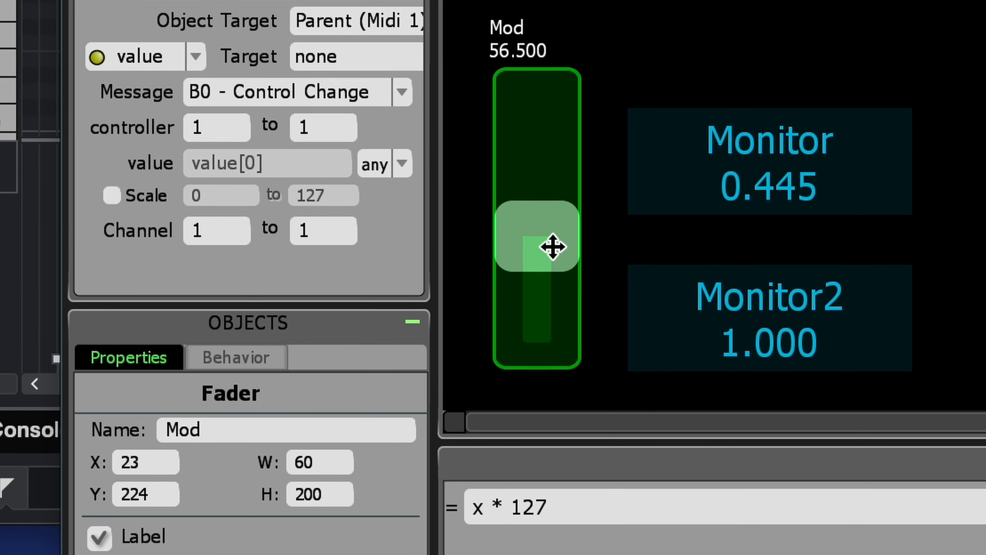
drag(553, 246, 555, 339)
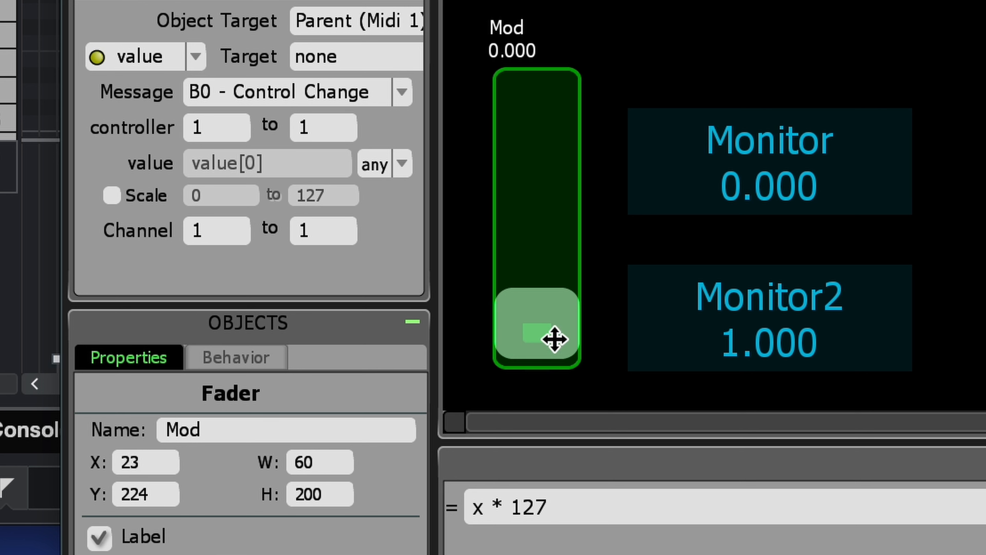
drag(553, 332, 523, 115)
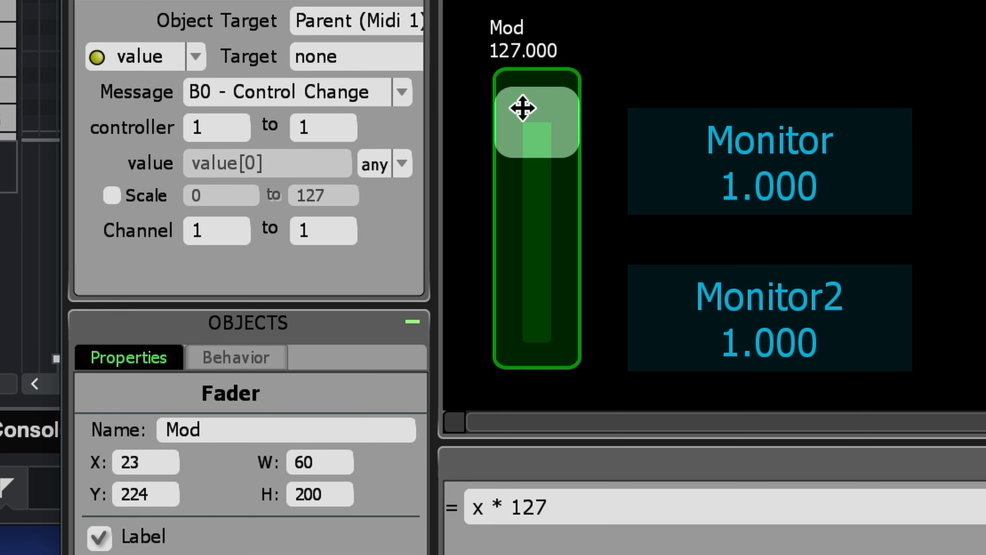
drag(523, 108, 552, 231)
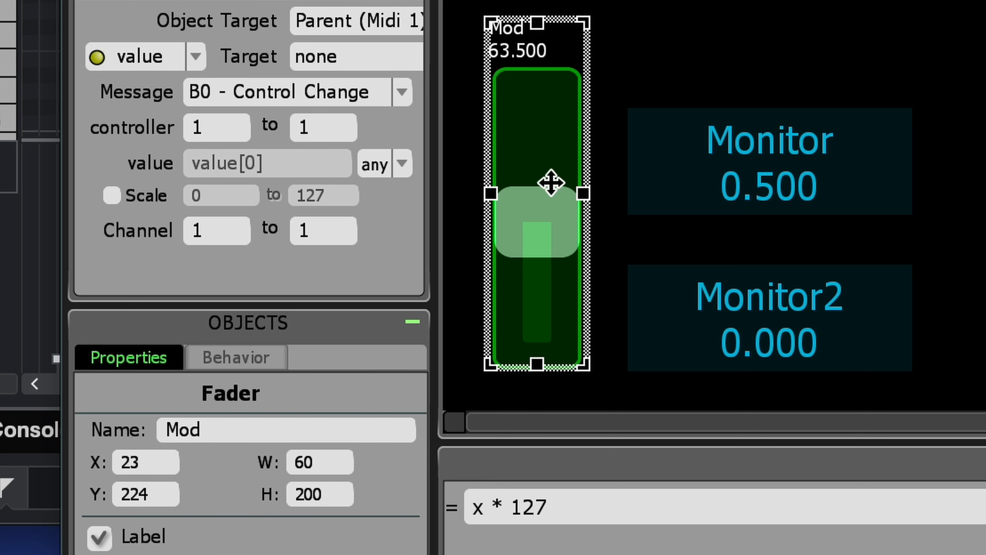
drag(532, 235, 528, 152)
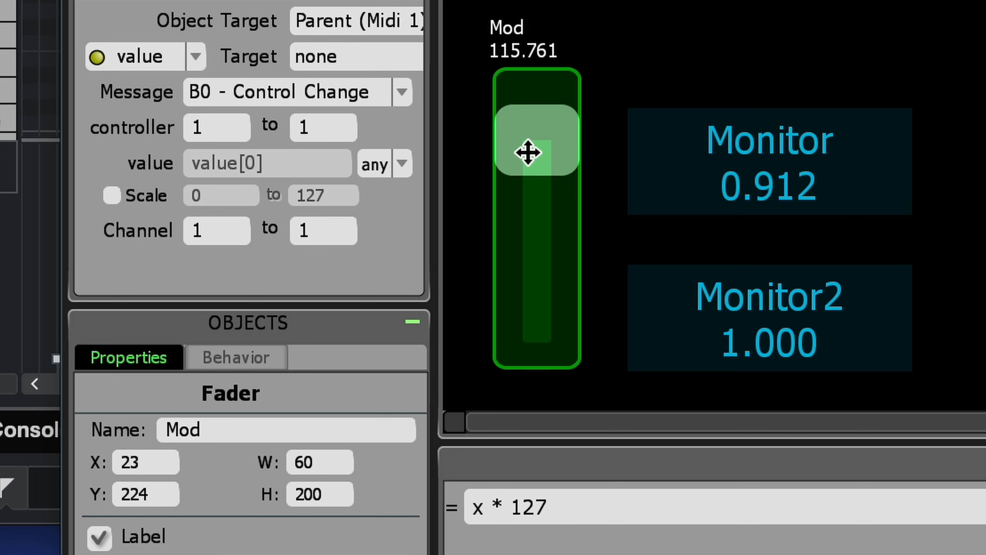
click(528, 152)
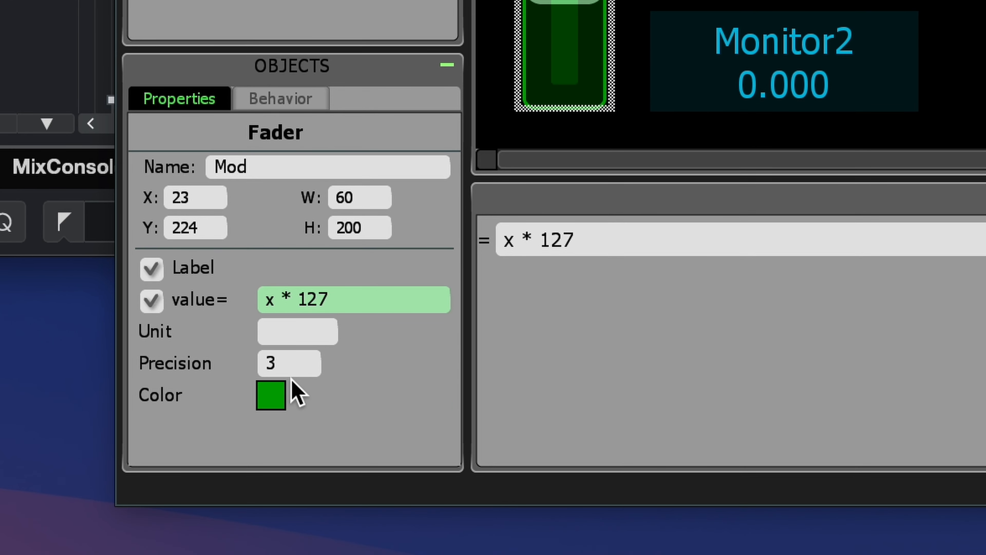
Change the Mod fader's precision so its value displays as a whole number.
click(289, 419)
drag(289, 420, 174, 392)
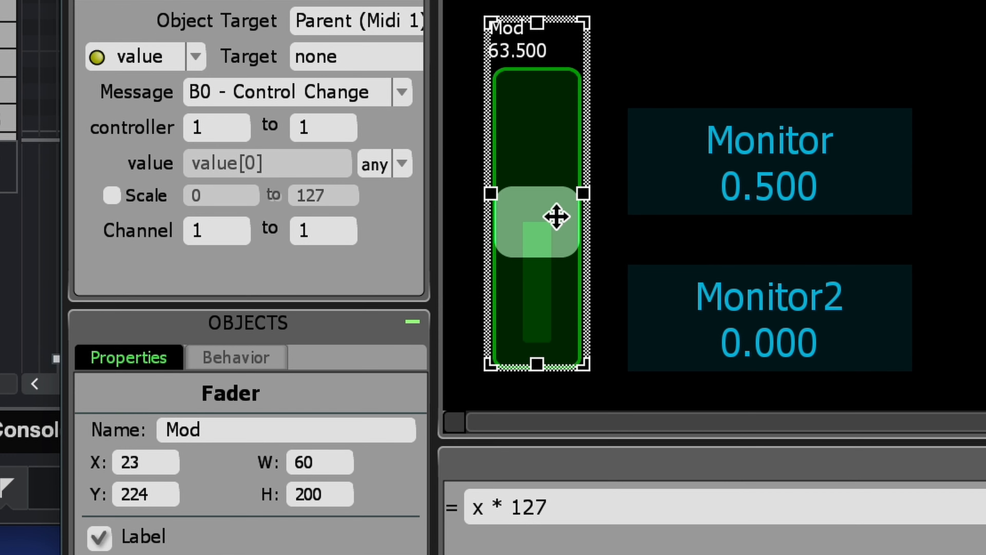
click(552, 218)
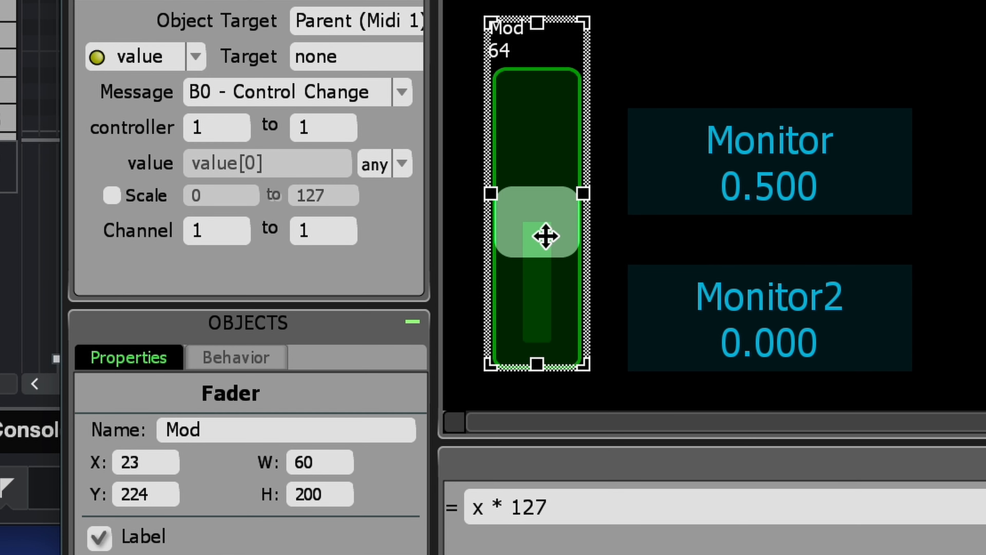
Test the Mod fader's whole-number display by moving the fader outside edit mode, and return to editing.
key(e)
drag(548, 234, 544, 322)
key(e)
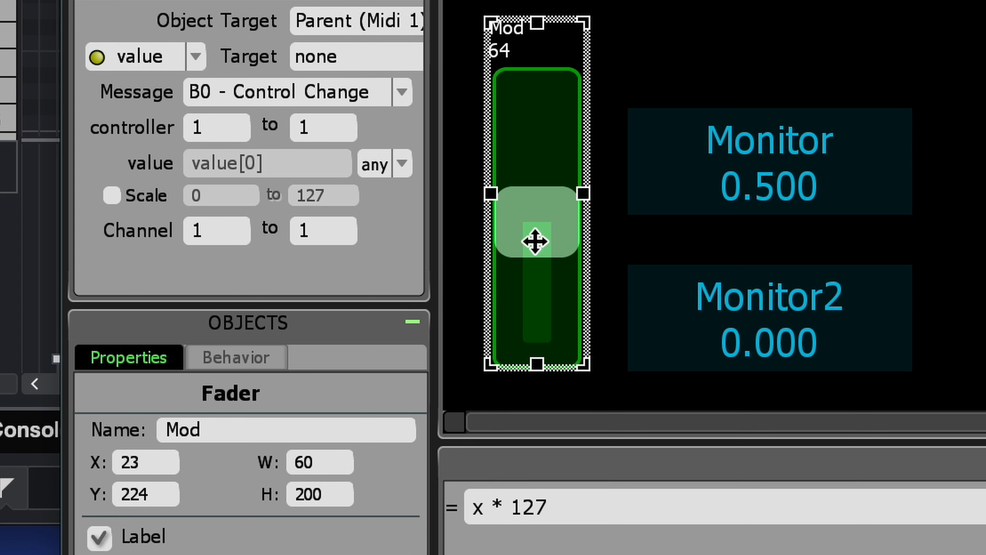
Set the upper controller number in the Mod fader's x MIDI mapping to 127.
click(535, 238)
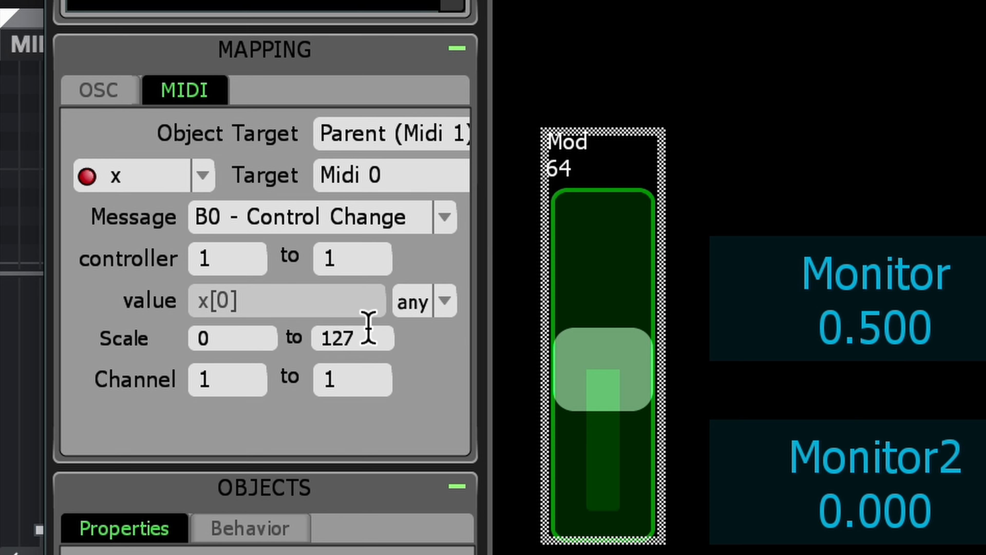
click(243, 255)
click(351, 251)
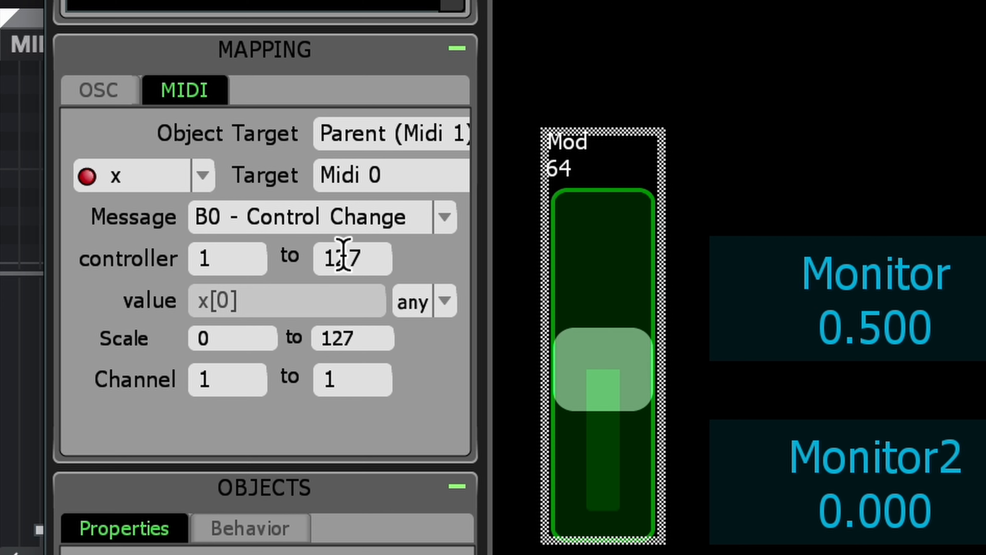
Move the Mod fader outside edit mode to try the 1 to 127 controller range, and return to editing.
key(ctrl+e)
drag(619, 367, 555, 238)
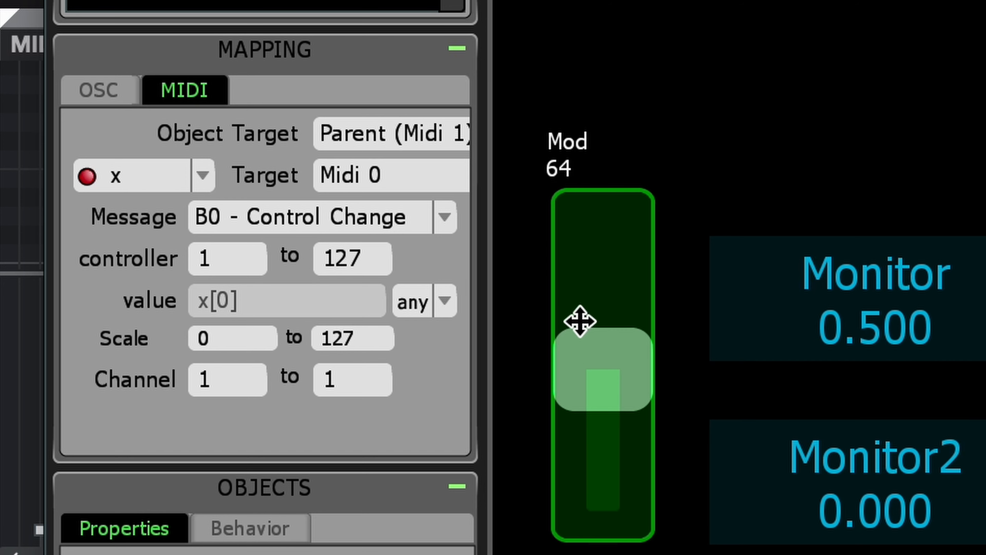
click(581, 321)
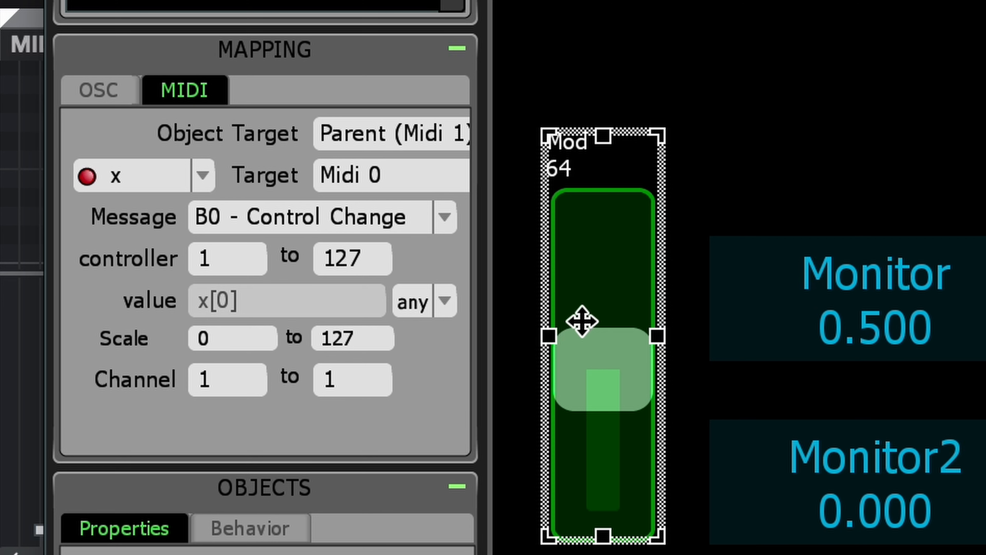
key(ctrl+e)
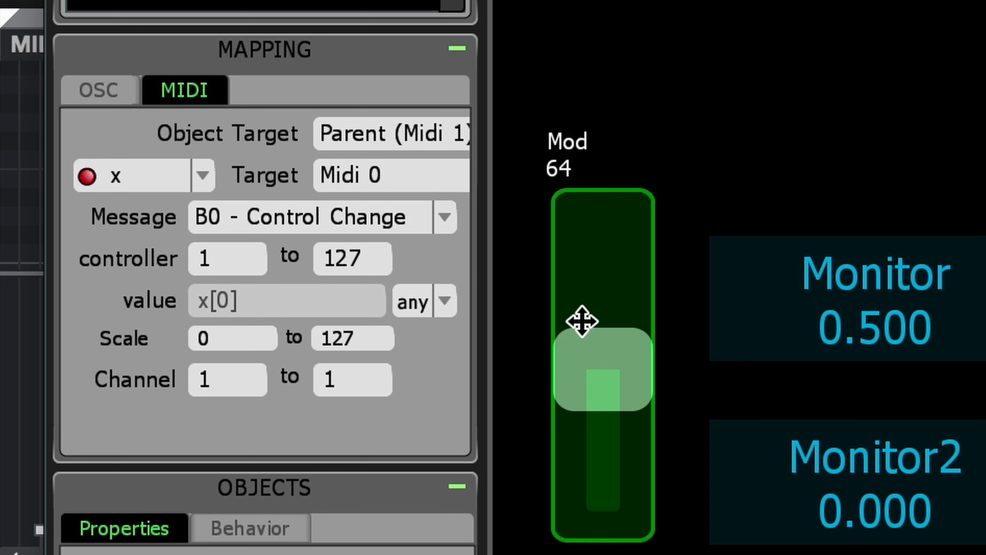
drag(581, 321, 617, 375)
key(ctrl+e)
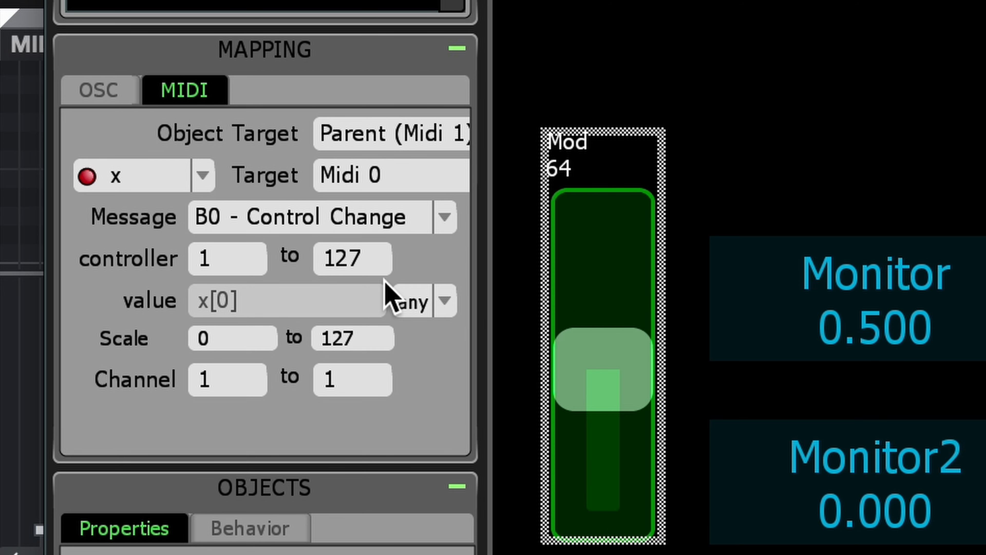
Set the upper controller number of the x mapping to 1 and choose Midi 0 as its target.
drag(387, 256, 260, 249)
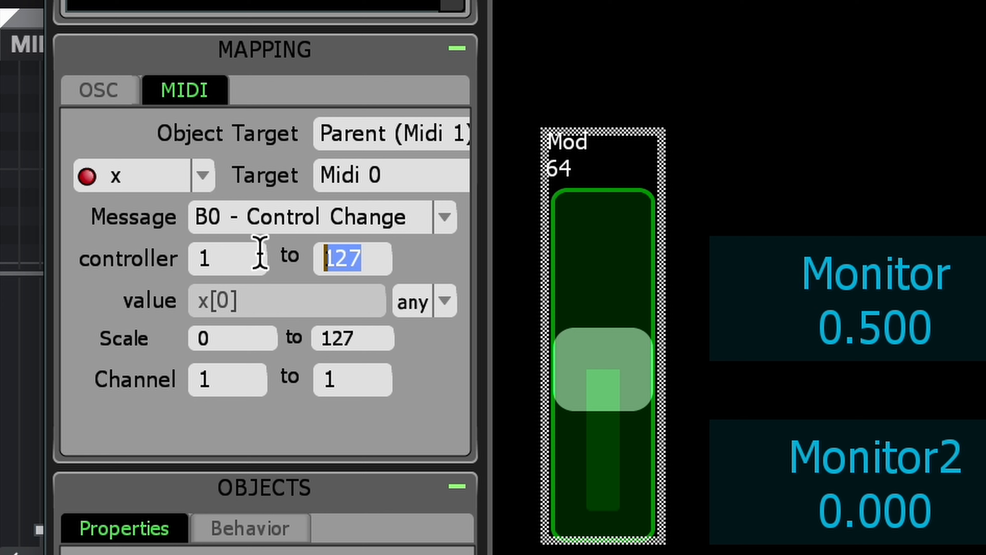
text(1)
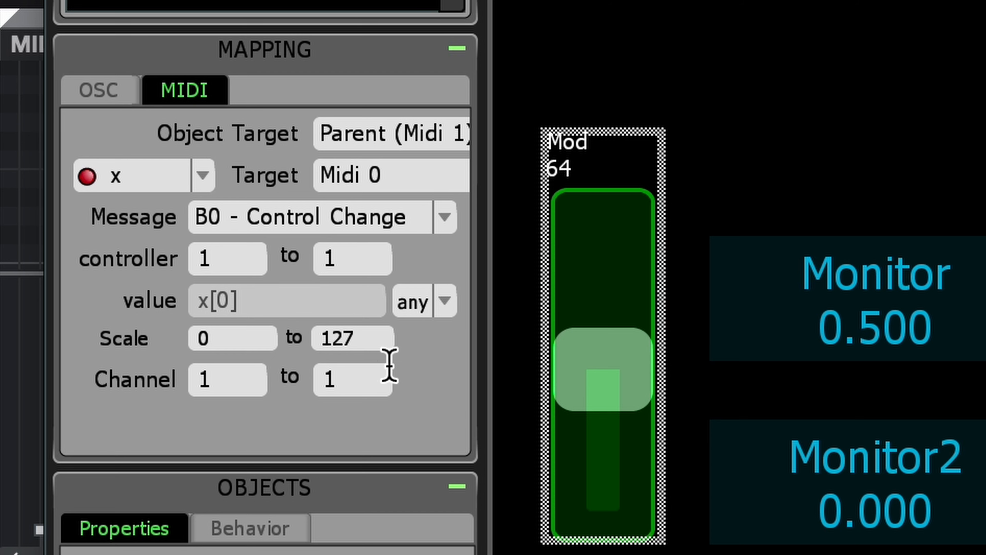
click(433, 182)
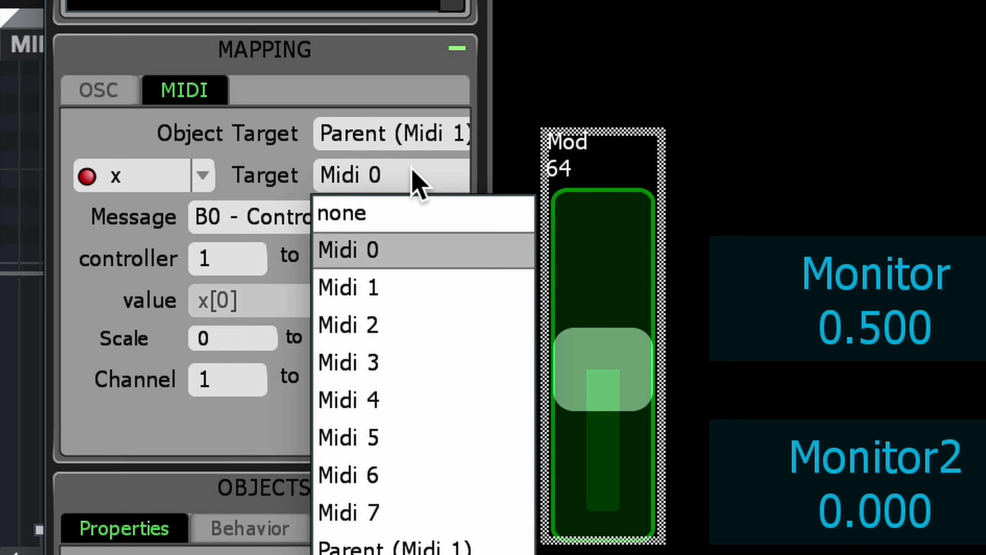
click(349, 253)
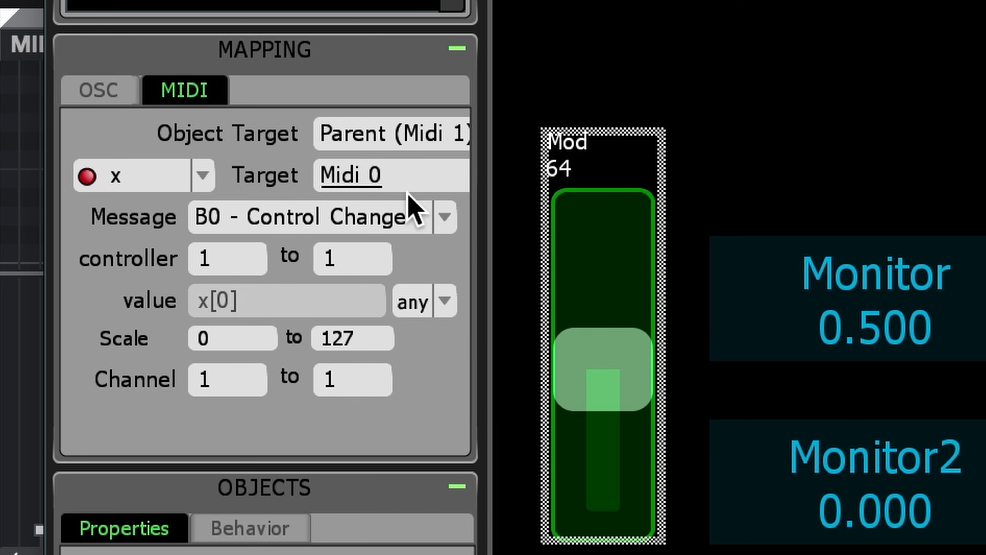
Show the MIDI mapping of the Mod fader's z variable.
click(146, 183)
click(126, 248)
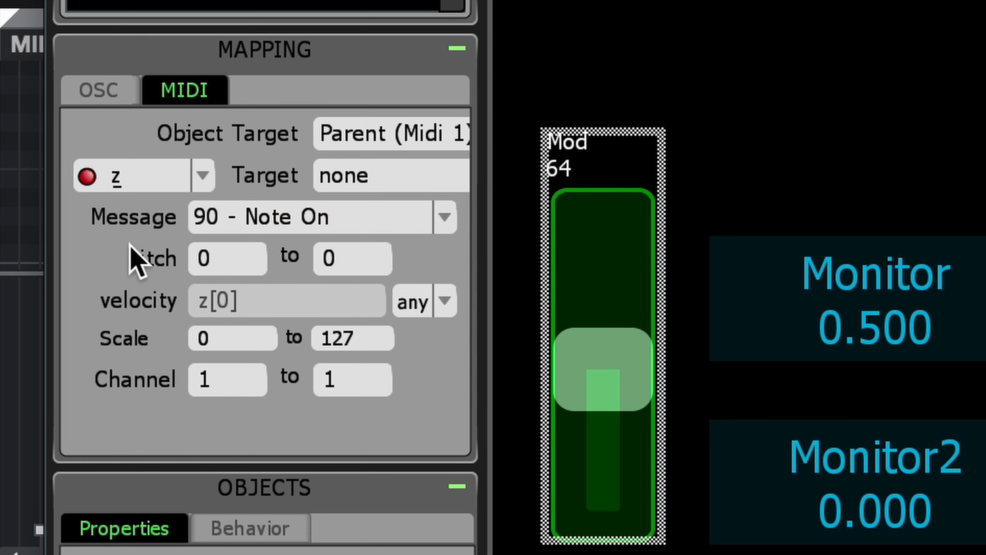